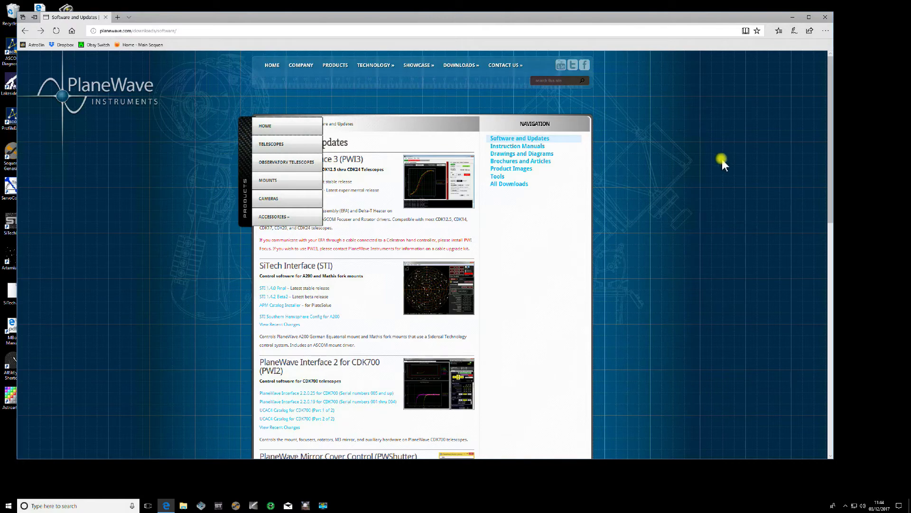
Scroll down PlaneWave's Software and Updates page toward the PlateSolve 2 listing
{"action": "scroll", "coordinate": [716, 171], "scroll_direction": "down", "scroll_amount": 9}
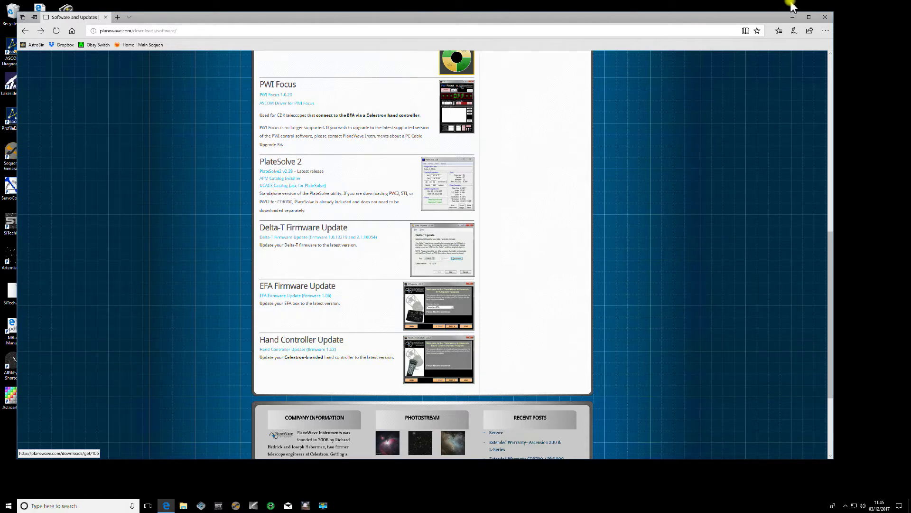
Switch from Edge to Sequence Generator Pro
{"action": "left_click", "coordinate": [793, 17]}
Bring Sequence Generator Pro forward and open Tools > Equipment Profile Manager
{"action": "left_click", "coordinate": [235, 504]}
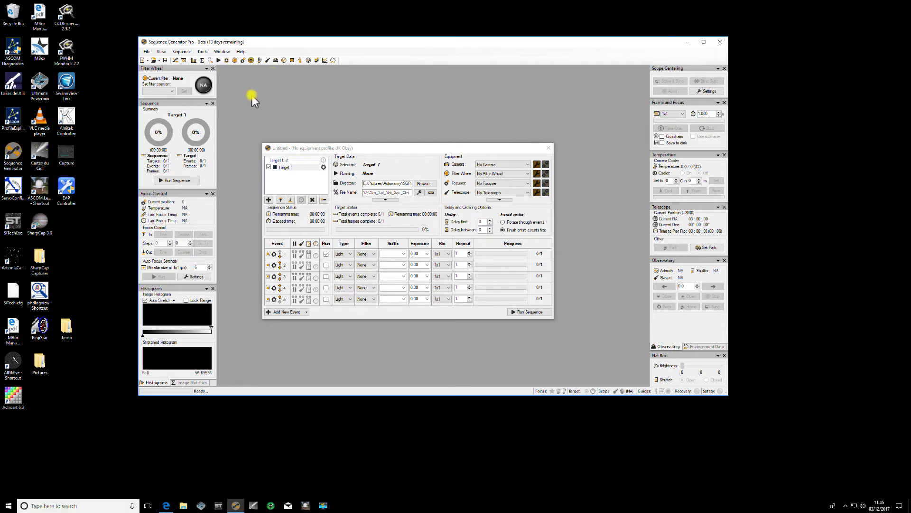
{"action": "left_click", "coordinate": [203, 52]}
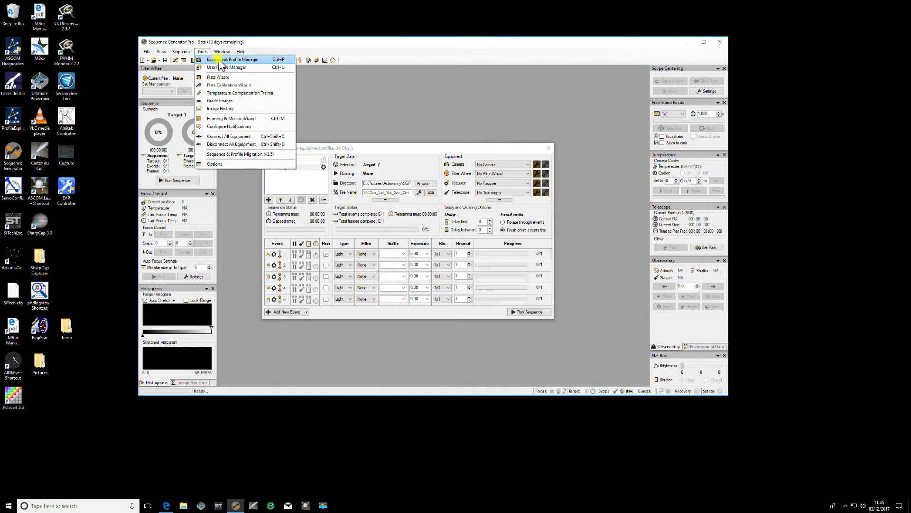
{"action": "left_click", "coordinate": [219, 61]}
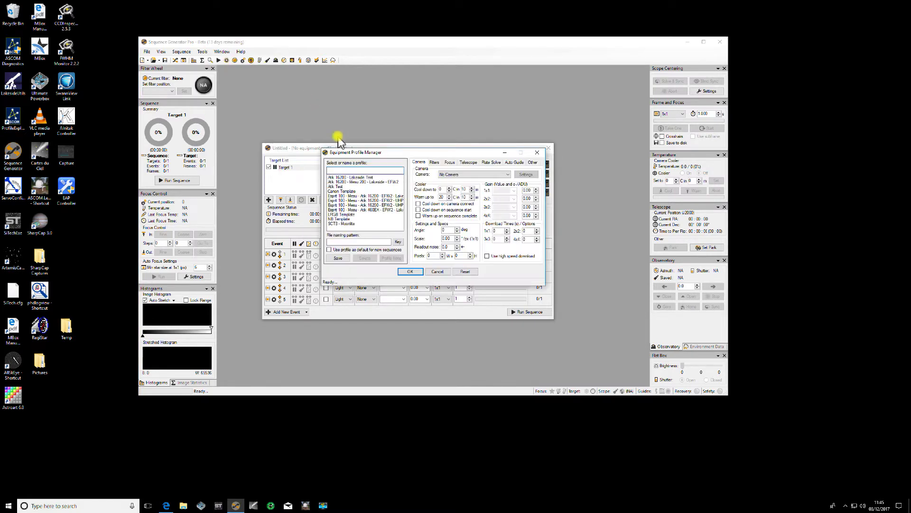
Load the Esprit 100 PS2 profile and keep PlateSolve2 as its plate-solve interface
{"action": "left_click", "coordinate": [385, 200]}
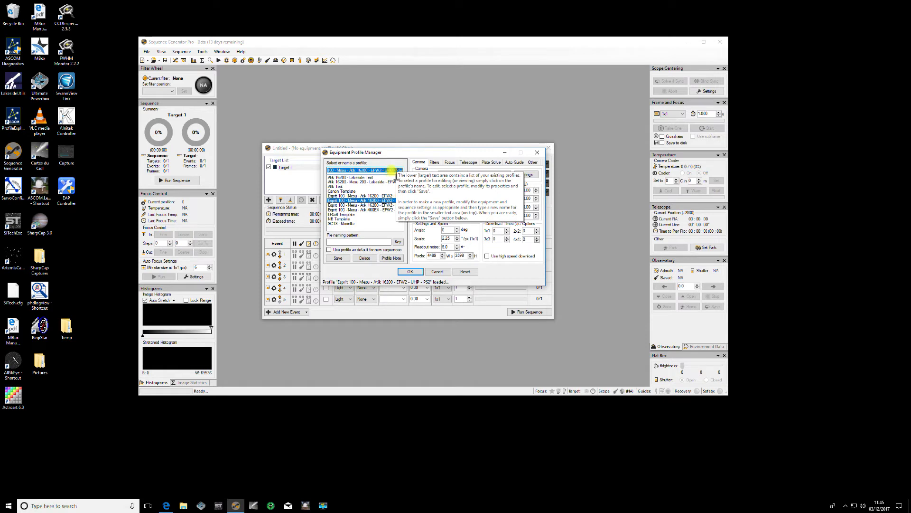
{"action": "left_click", "coordinate": [492, 162]}
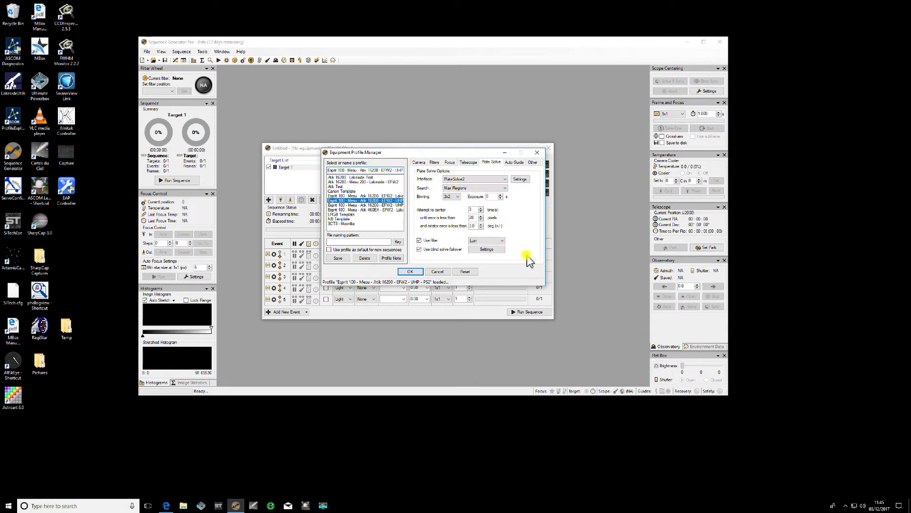
{"action": "left_click", "coordinate": [482, 183]}
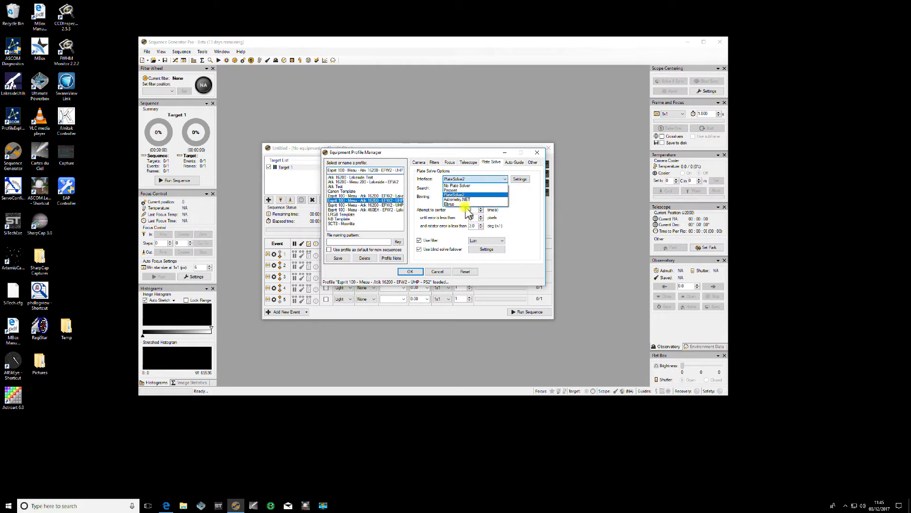
{"action": "left_click", "coordinate": [477, 181]}
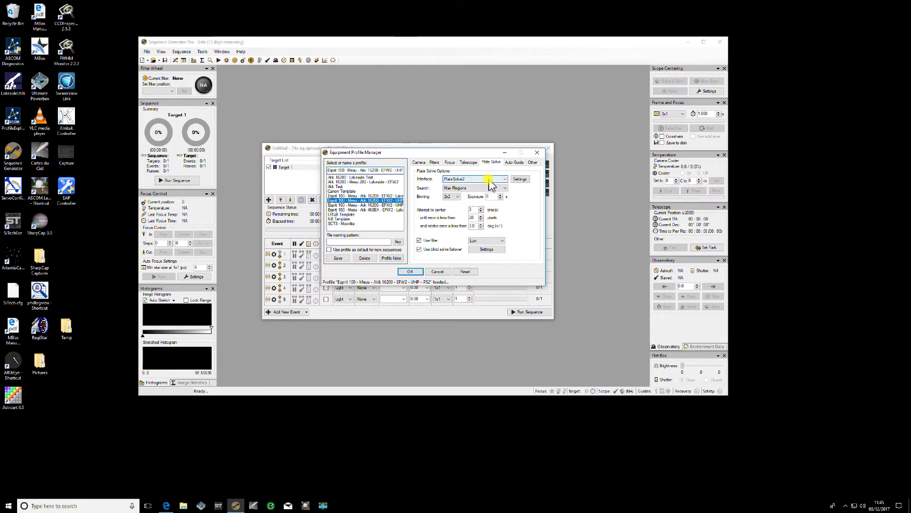
{"action": "left_click", "coordinate": [520, 179]}
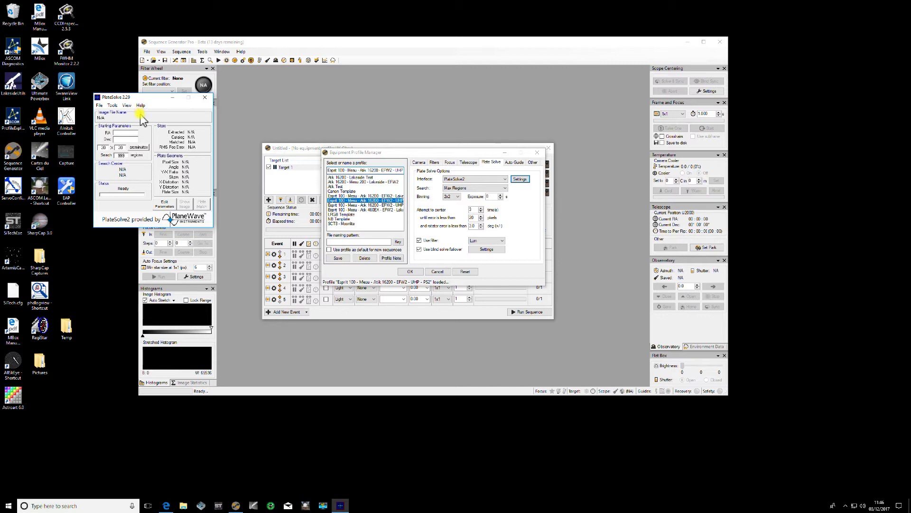
In Configure Catalog Directories, set the APM catalog folder to Documents\Platesolve 2\APM
{"action": "left_click", "coordinate": [99, 107]}
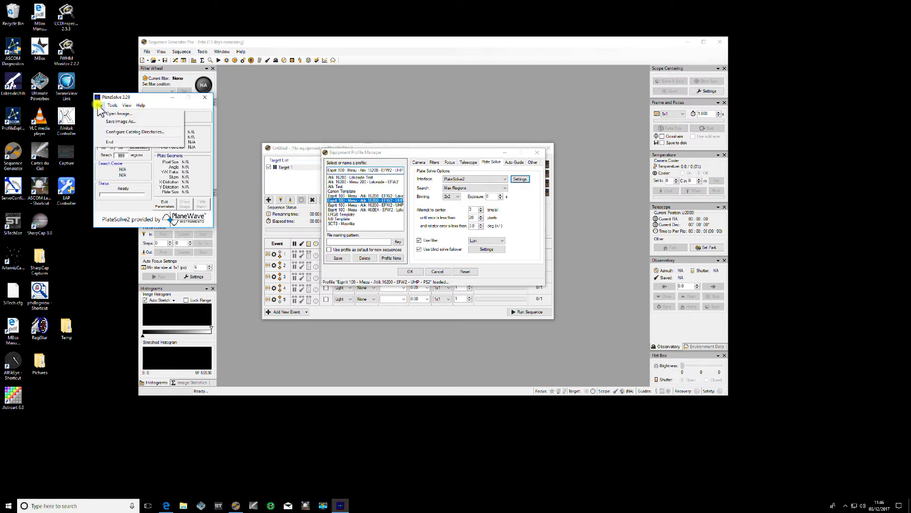
{"action": "left_click", "coordinate": [119, 132]}
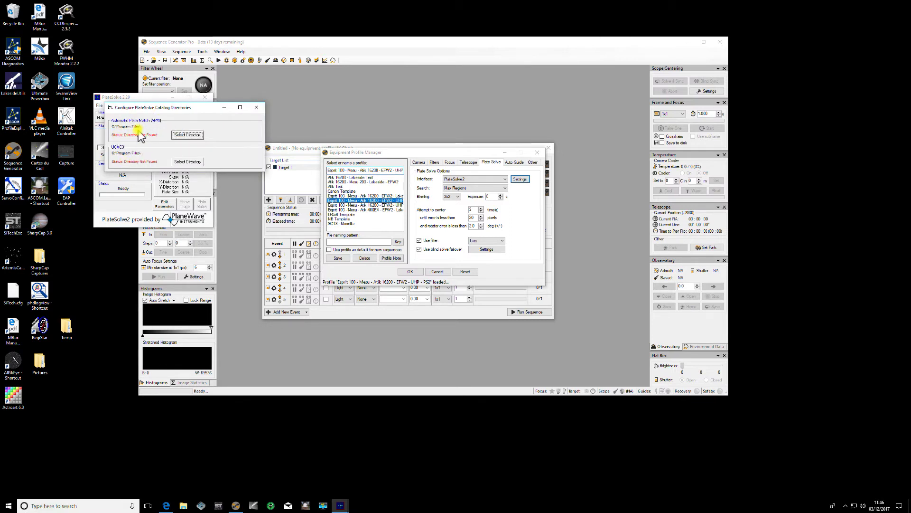
{"action": "left_click", "coordinate": [188, 135]}
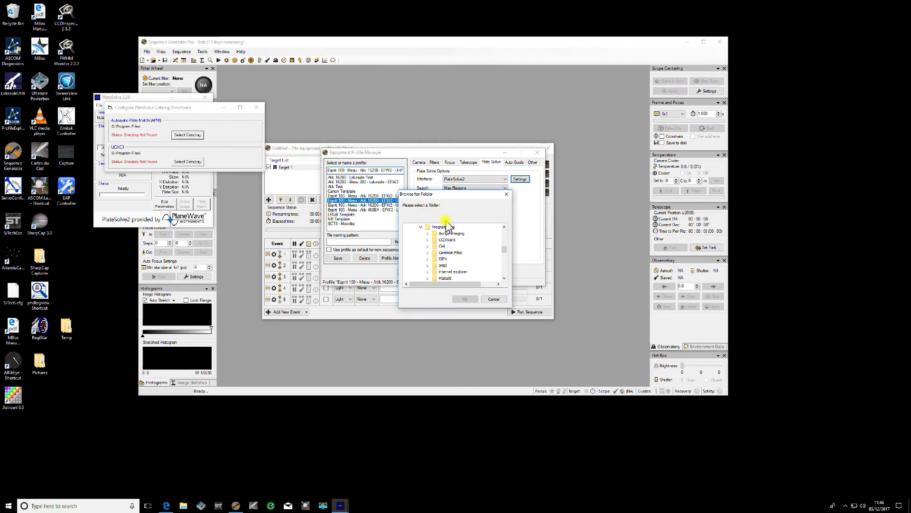
{"action": "scroll", "coordinate": [504, 252], "scroll_direction": "up", "scroll_amount": 5}
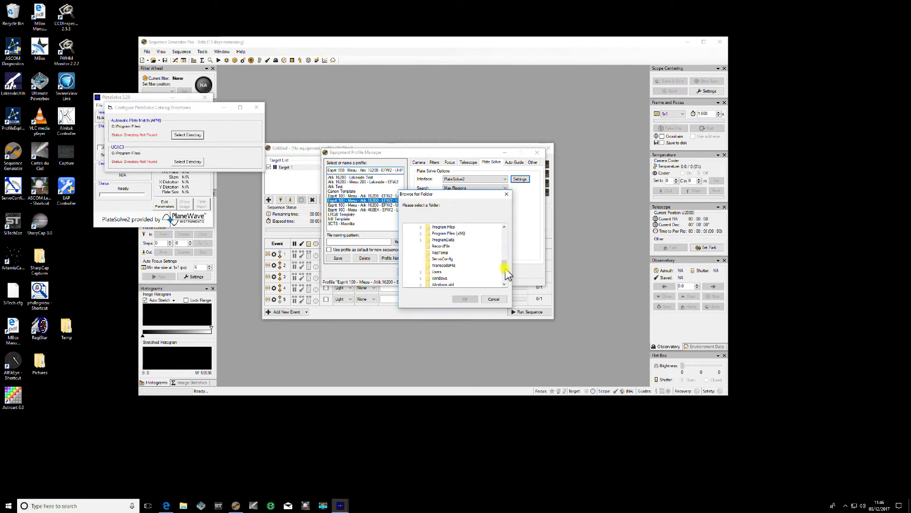
{"action": "left_click_drag", "start_coordinate": [505, 254], "coordinate": [505, 252]}
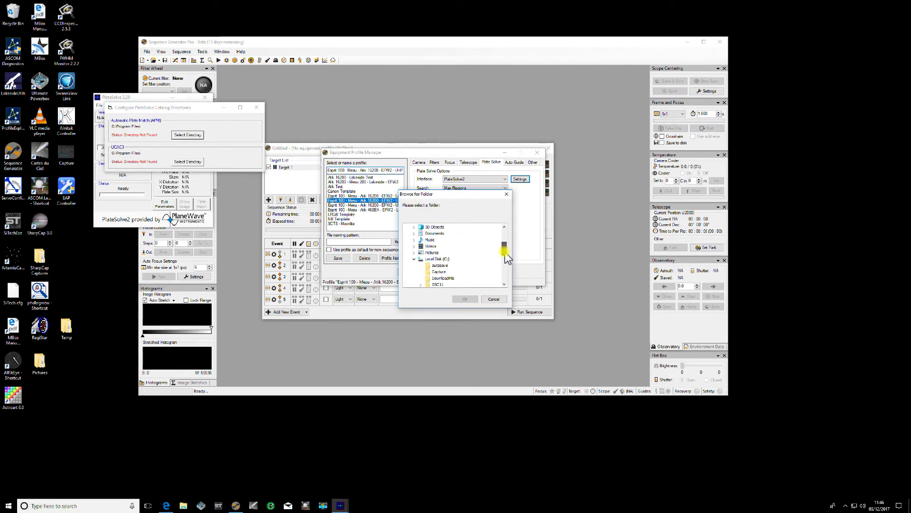
{"action": "left_click", "coordinate": [413, 233]}
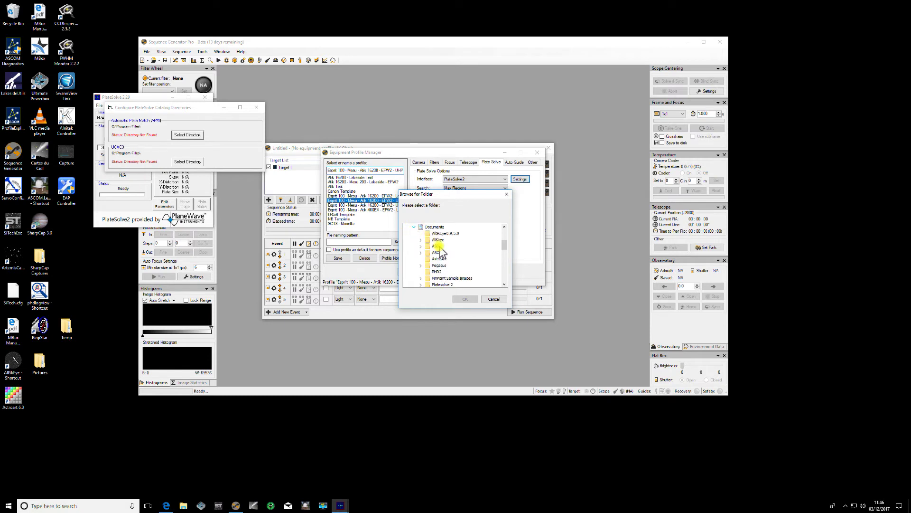
{"action": "left_click", "coordinate": [421, 284]}
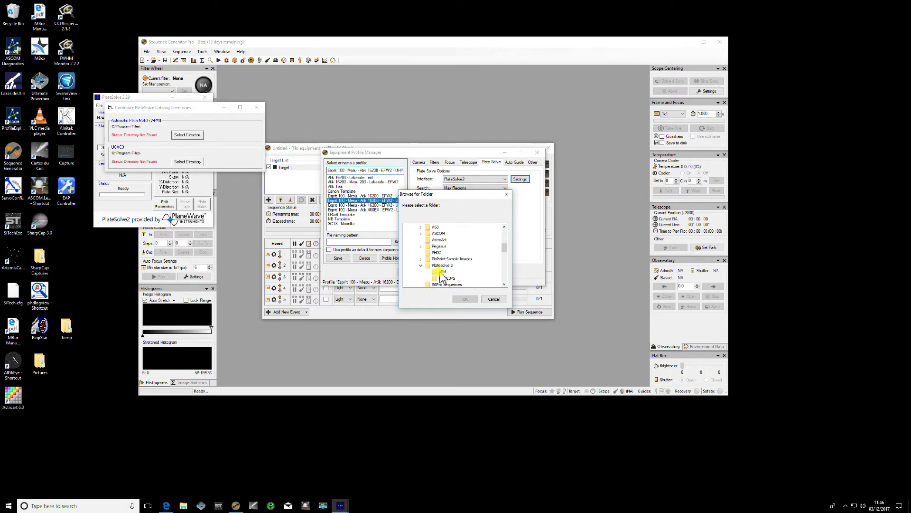
{"action": "left_click", "coordinate": [440, 273]}
{"action": "left_click", "coordinate": [463, 299]}
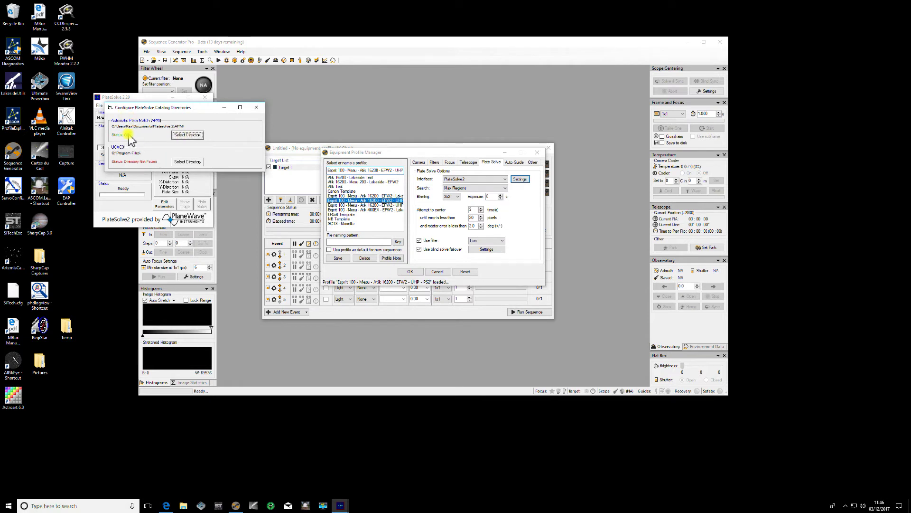
Choose Documents\Platesolve 2\UCAC3PS as the UCAC3 catalog directory, so both catalogs read OK
{"action": "left_click", "coordinate": [189, 161]}
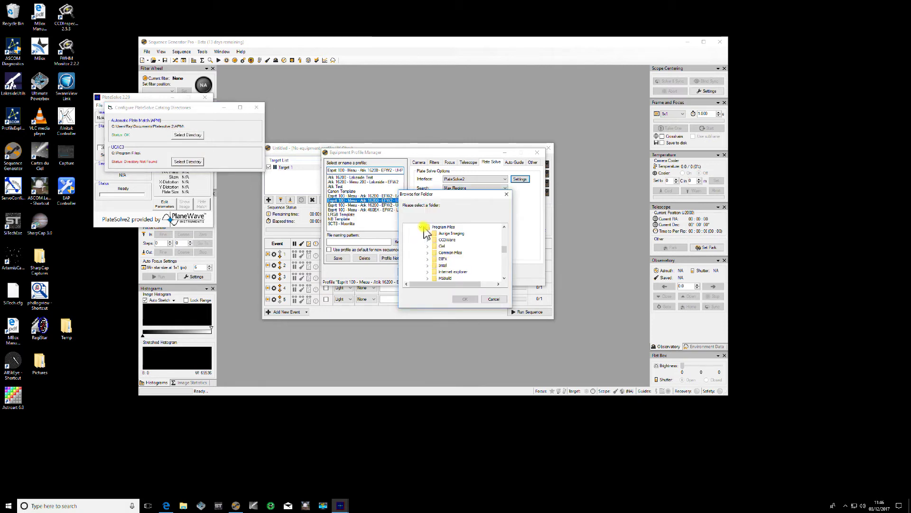
{"action": "left_click", "coordinate": [422, 227]}
{"action": "left_click_drag", "start_coordinate": [504, 265], "coordinate": [503, 253]}
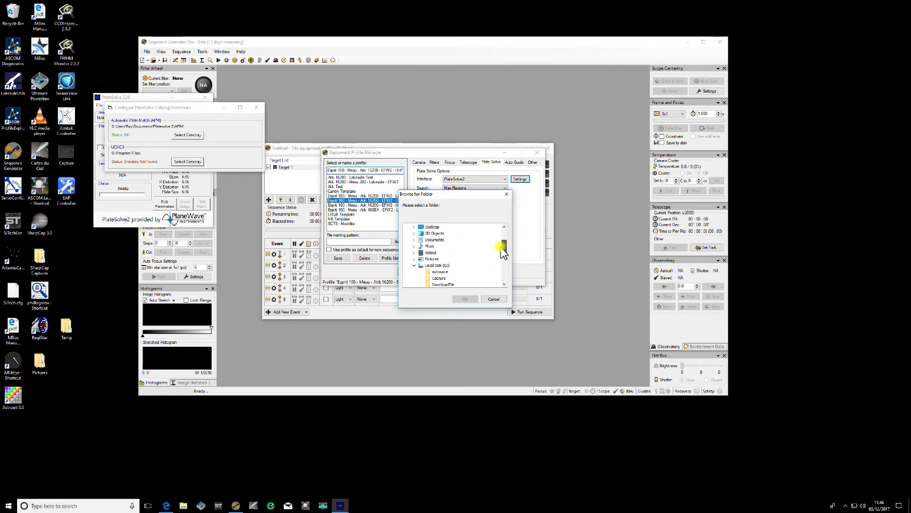
{"action": "left_click", "coordinate": [413, 239]}
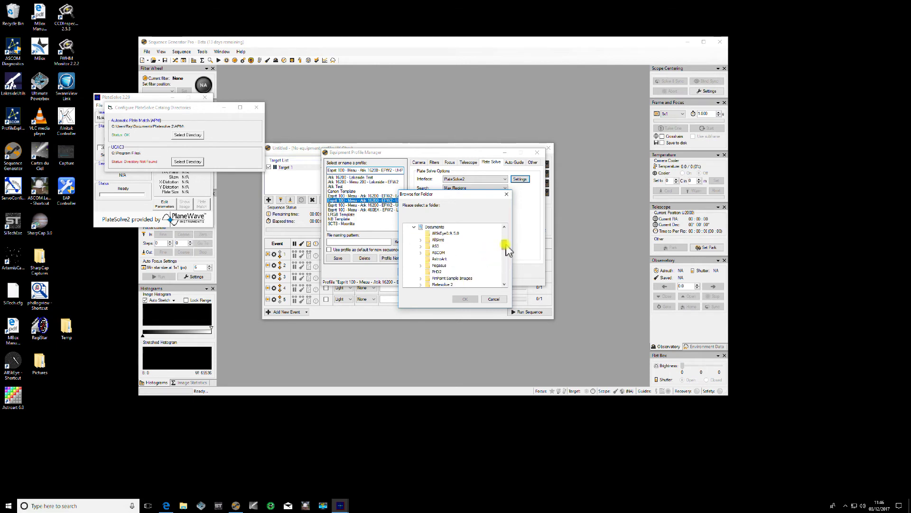
{"action": "left_click", "coordinate": [420, 271]}
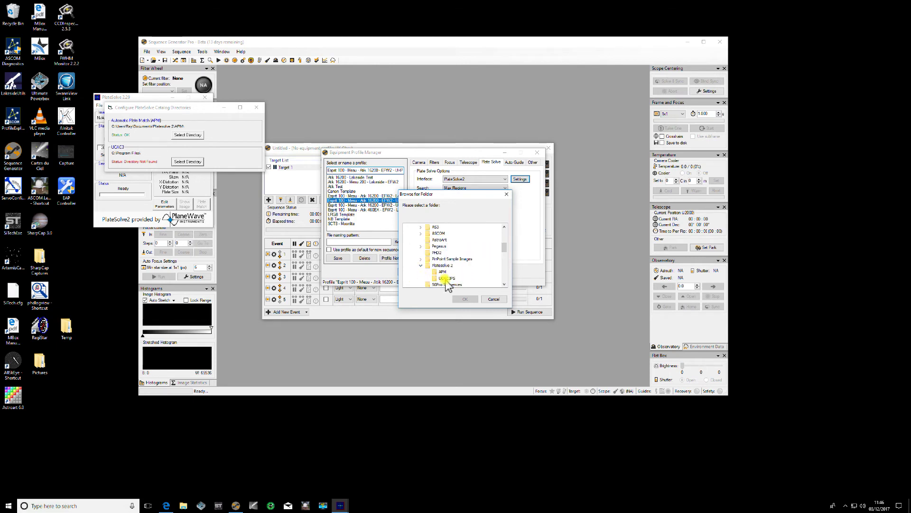
{"action": "left_click", "coordinate": [447, 279]}
{"action": "left_click", "coordinate": [462, 299]}
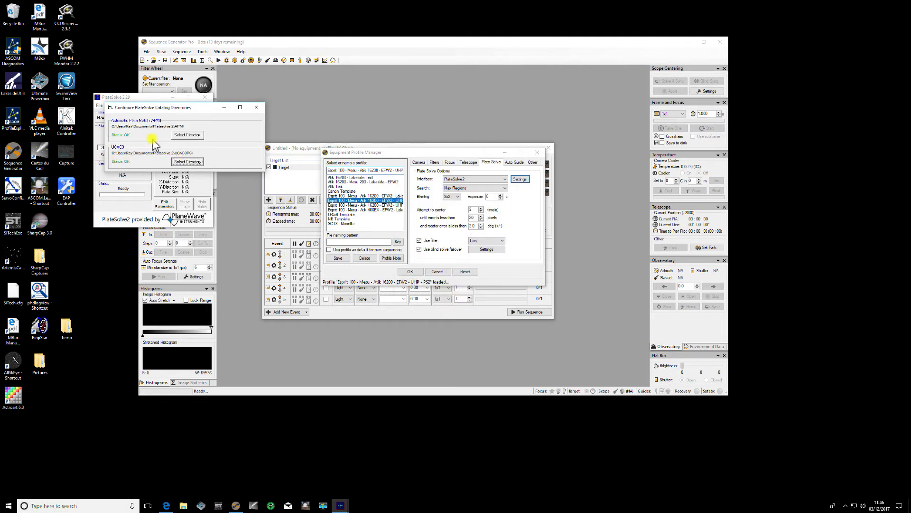
Close the PlateSolve windows and enable blind-solve failover with the ANSVR (Local Astrometry.NET) end point
{"action": "left_click", "coordinate": [257, 108]}
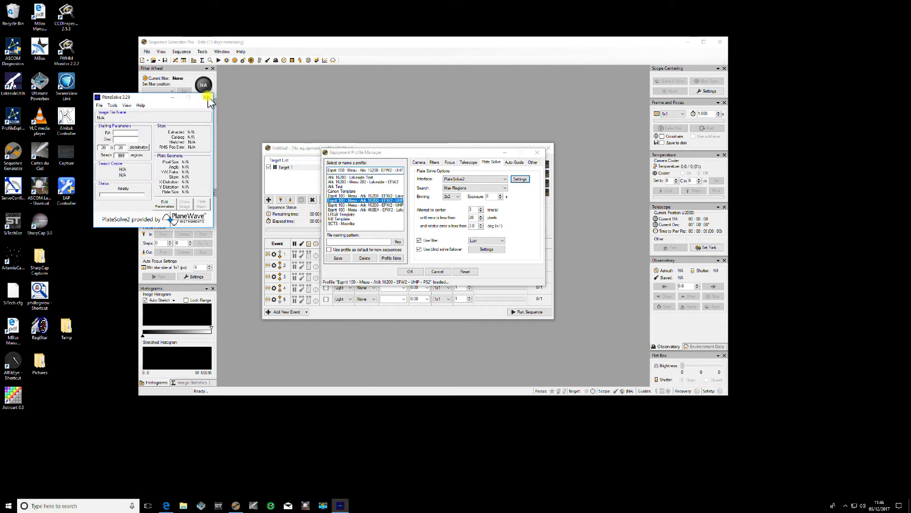
{"action": "left_click", "coordinate": [206, 98]}
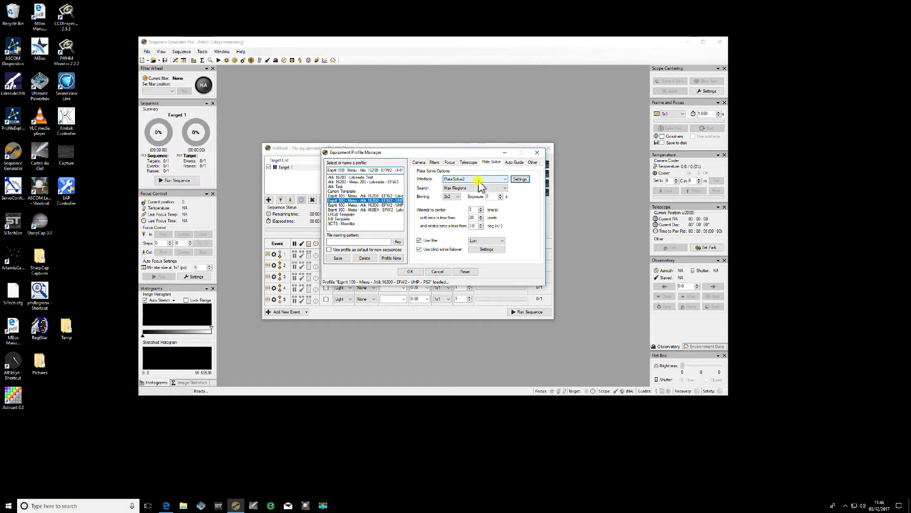
{"action": "left_click", "coordinate": [419, 249]}
{"action": "left_click", "coordinate": [486, 249]}
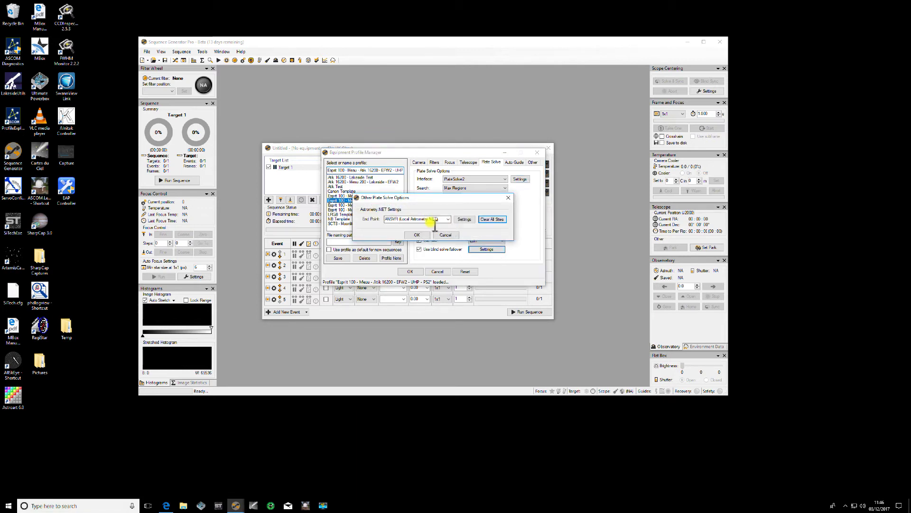
{"action": "left_click", "coordinate": [447, 219]}
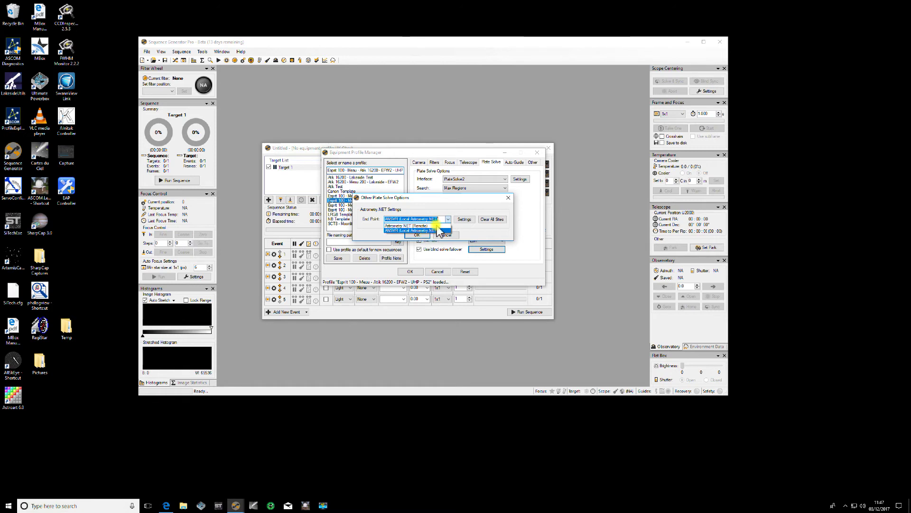
{"action": "left_click", "coordinate": [435, 231]}
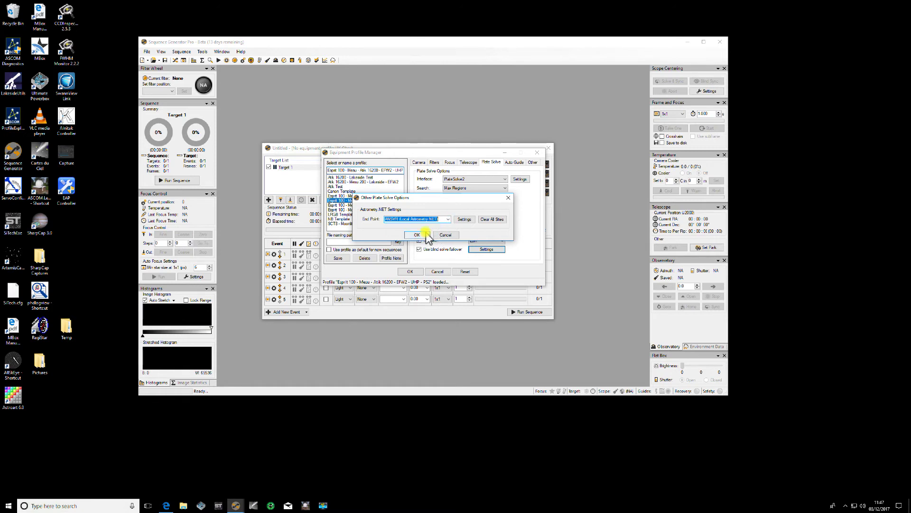
{"action": "left_click", "coordinate": [417, 233]}
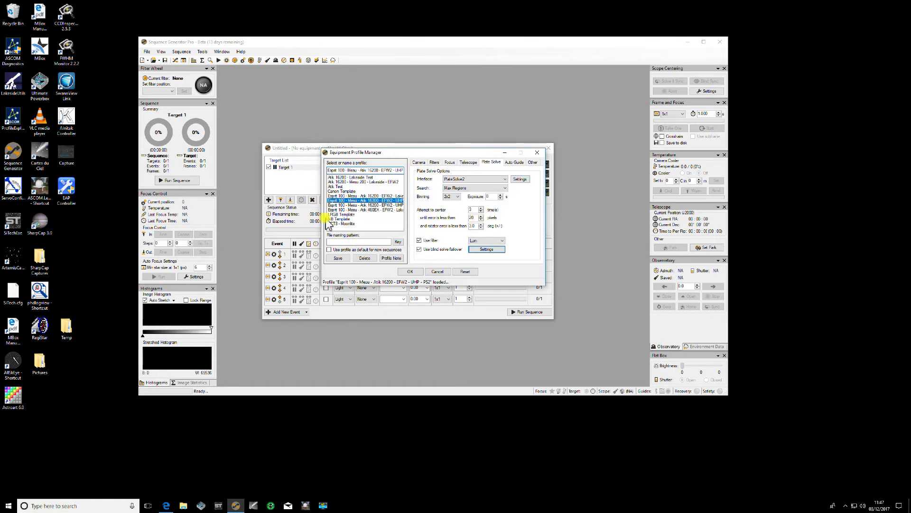
Save the Esprit 100 PS2 profile, apply it to the sequence, and close the sequence window
{"action": "left_click", "coordinate": [339, 260]}
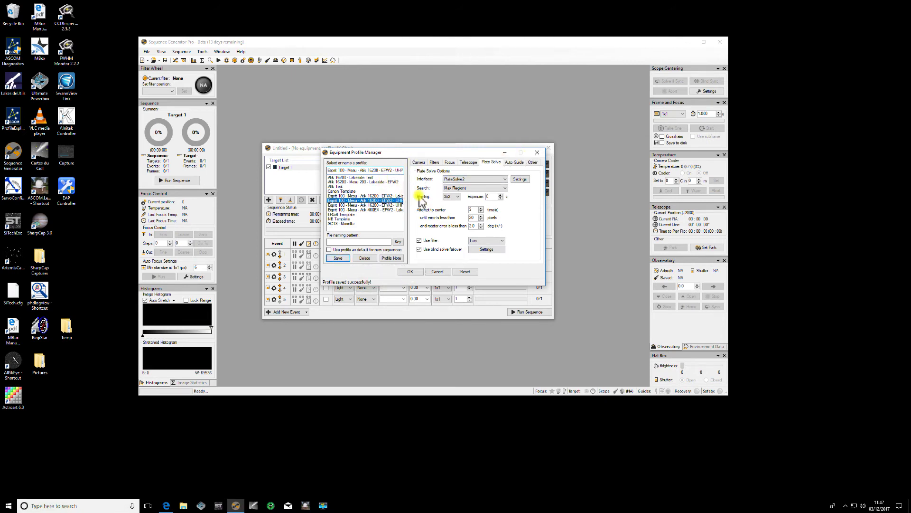
{"action": "left_click", "coordinate": [539, 152]}
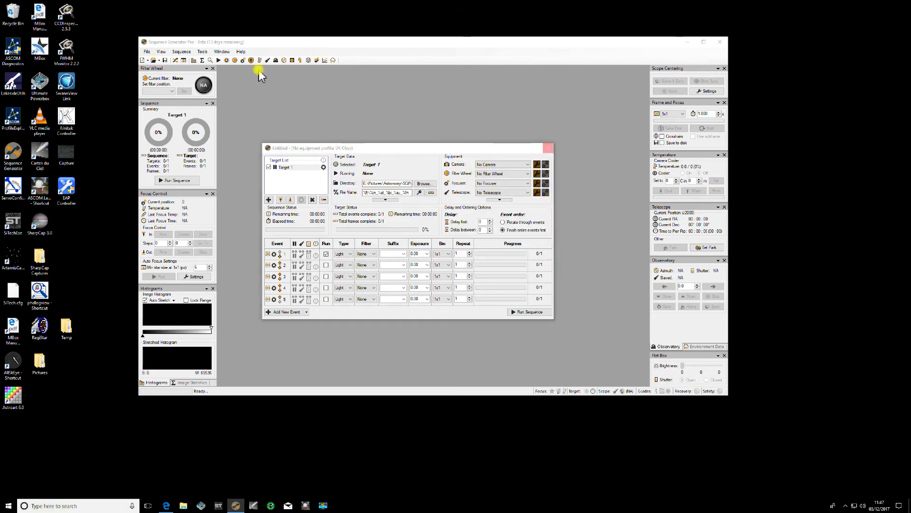
{"action": "left_click", "coordinate": [148, 51]}
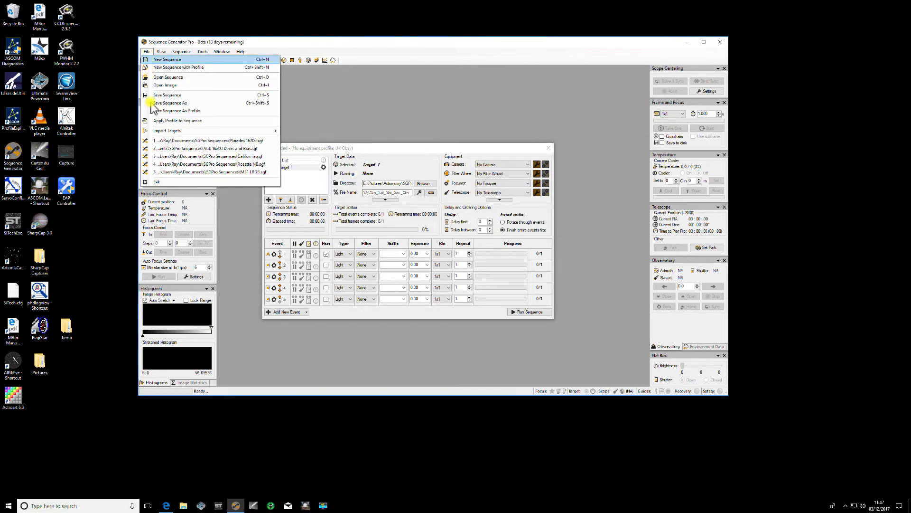
{"action": "left_click", "coordinate": [171, 120]}
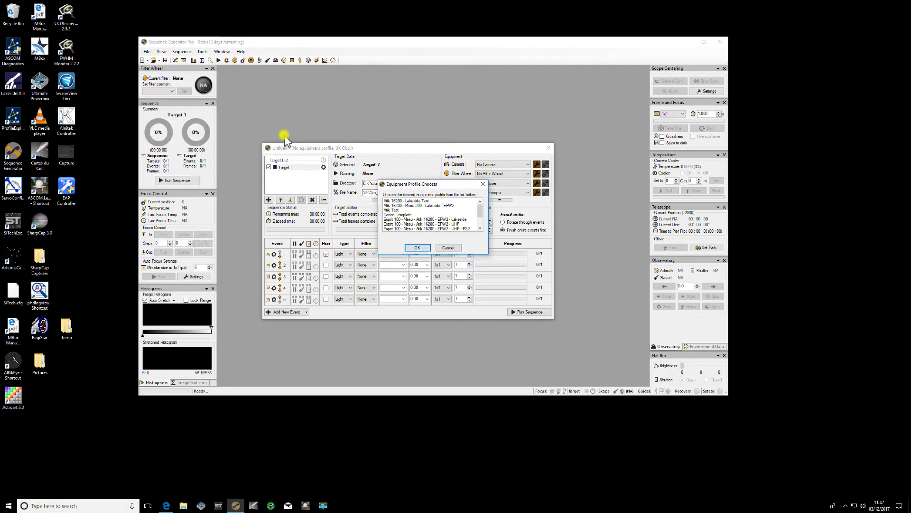
{"action": "left_click", "coordinate": [437, 228]}
{"action": "left_click", "coordinate": [416, 247]}
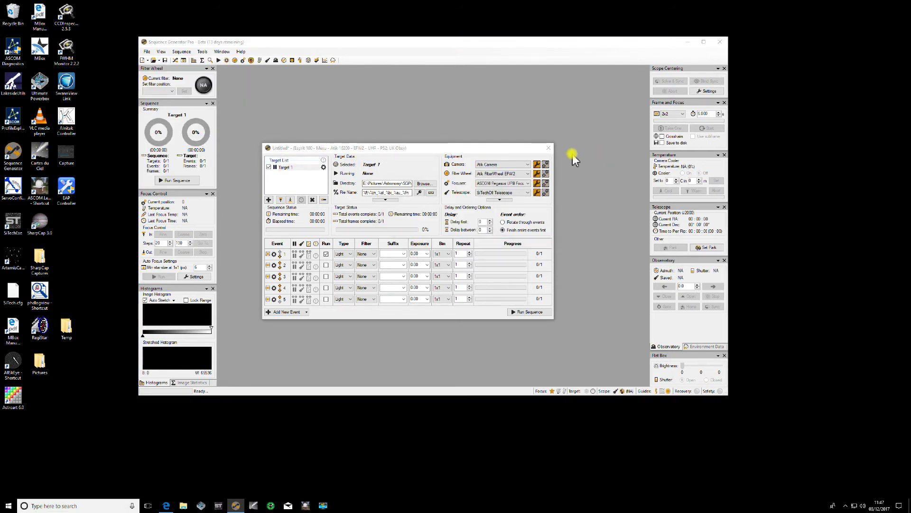
{"action": "left_click", "coordinate": [549, 148]}
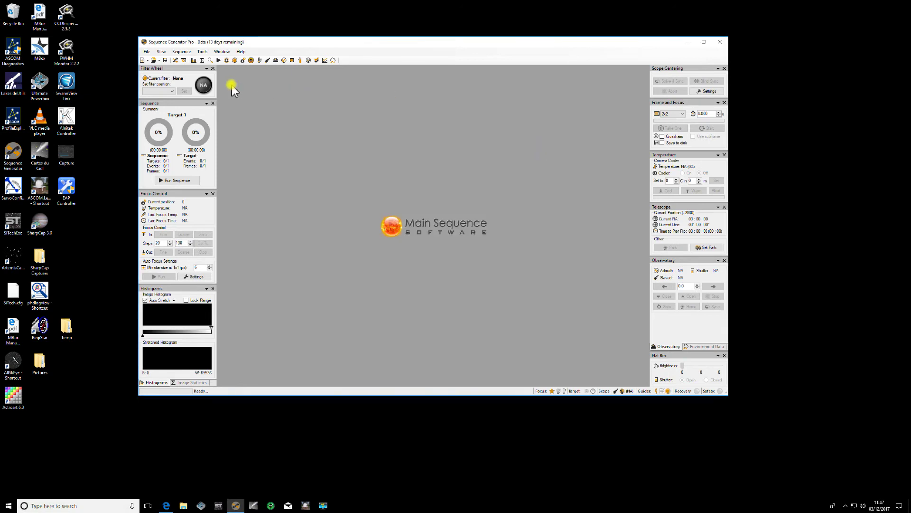
{"action": "left_click", "coordinate": [147, 51]}
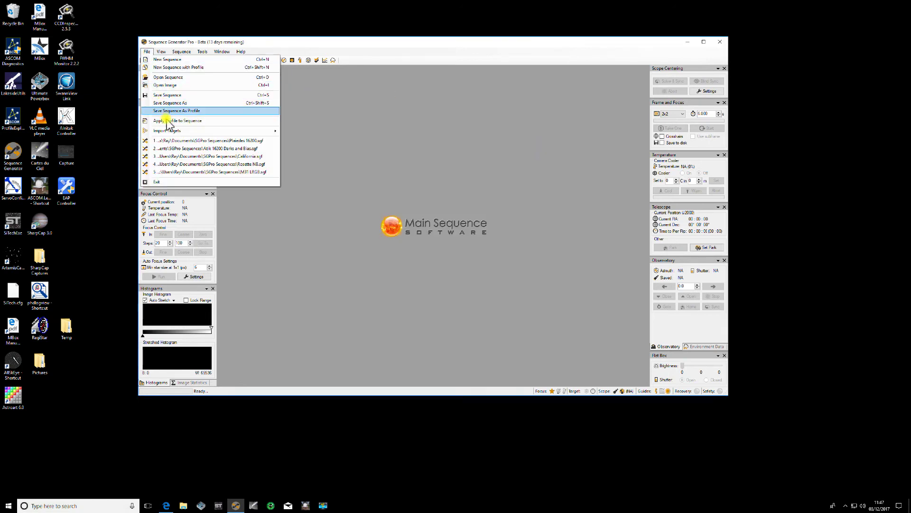
Open Target 1_1200sec_1x1_H_frame1 from the Light folder via File > Open Image
{"action": "left_click", "coordinate": [164, 85]}
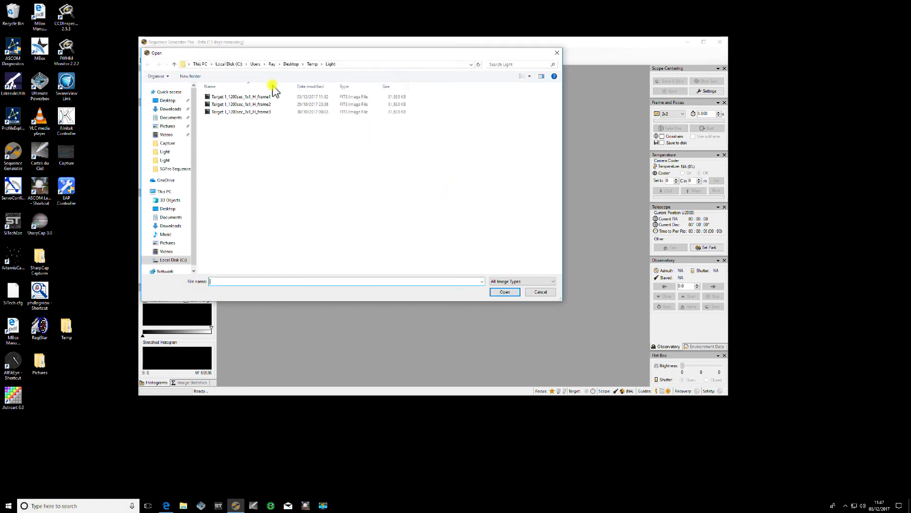
{"action": "double_click", "coordinate": [240, 96]}
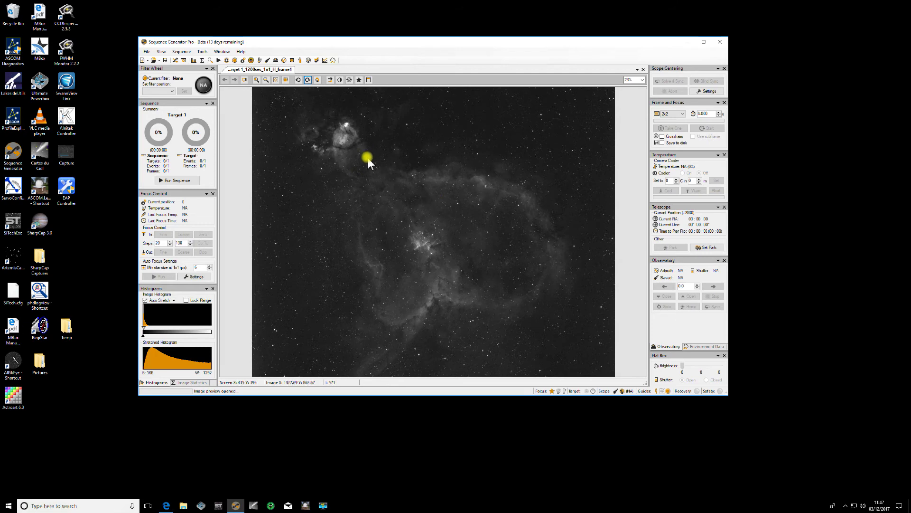
Plate-solve the frame (angle 269.64, scale 2.24) and accept it as Target 1's reference
{"action": "right_click", "coordinate": [395, 168]}
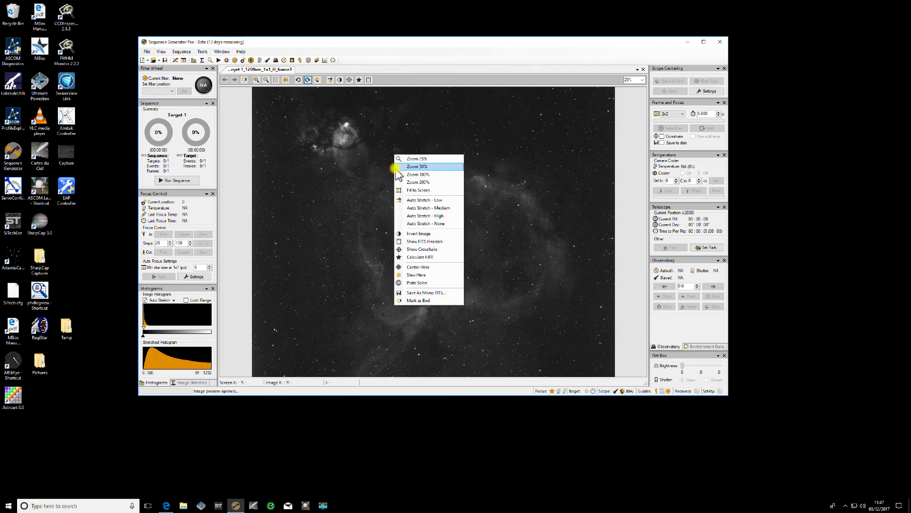
{"action": "left_click", "coordinate": [418, 283]}
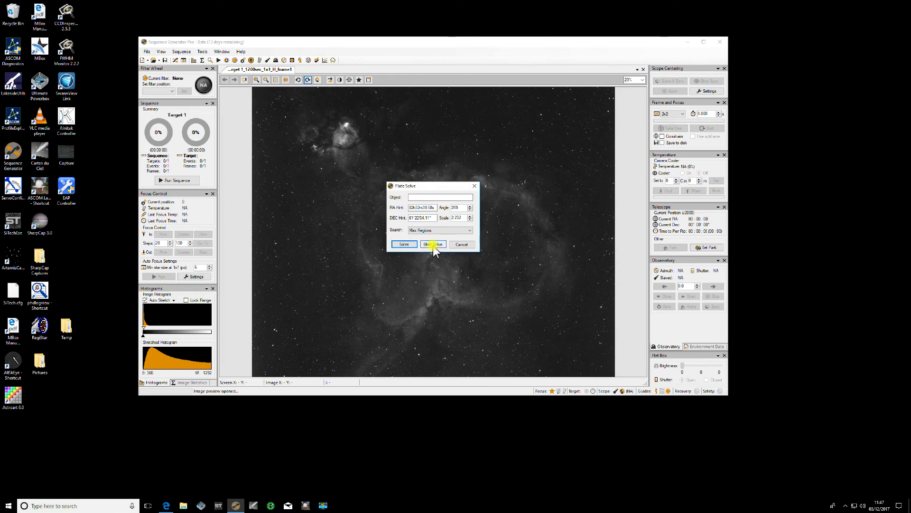
{"action": "left_click", "coordinate": [404, 244]}
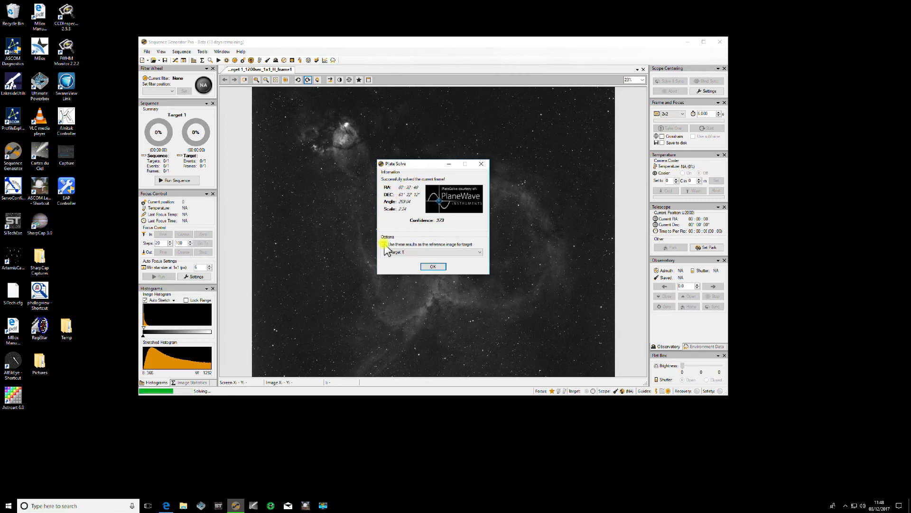
{"action": "left_click", "coordinate": [430, 267]}
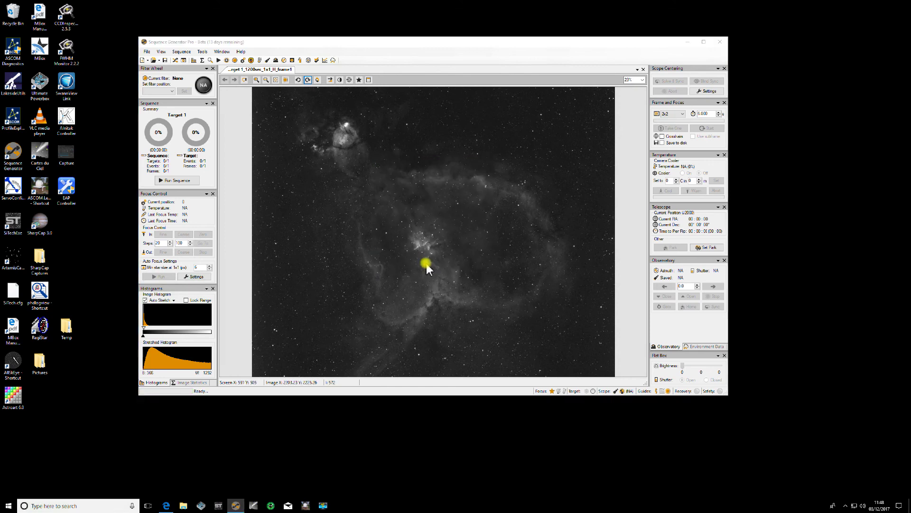
Confirm Target 1's settings now hold the plate-solved RA and Dec from the Heart Nebula image
{"action": "left_click", "coordinate": [175, 60]}
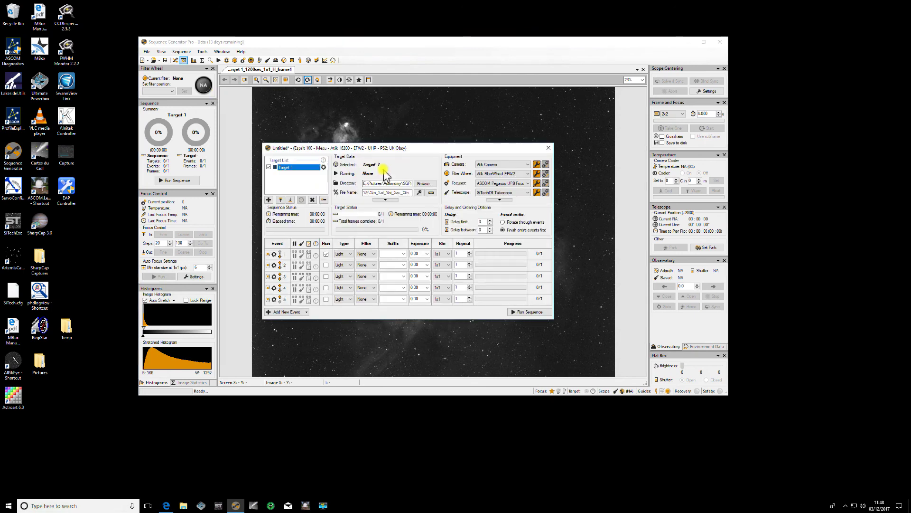
{"action": "left_click", "coordinate": [323, 167]}
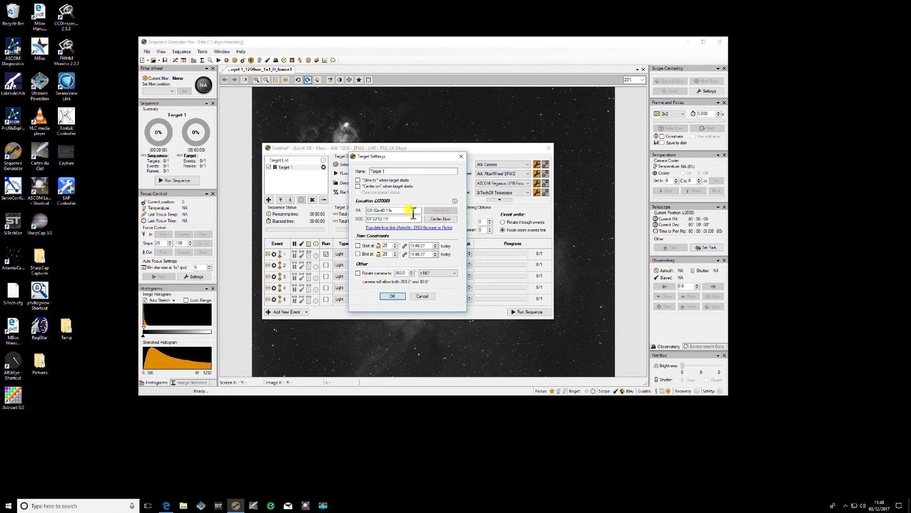
{"action": "left_click", "coordinate": [392, 296]}
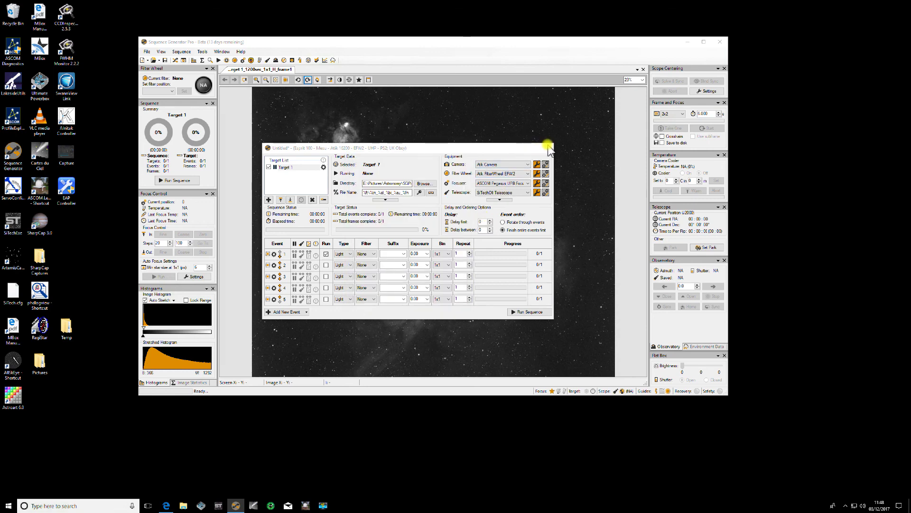